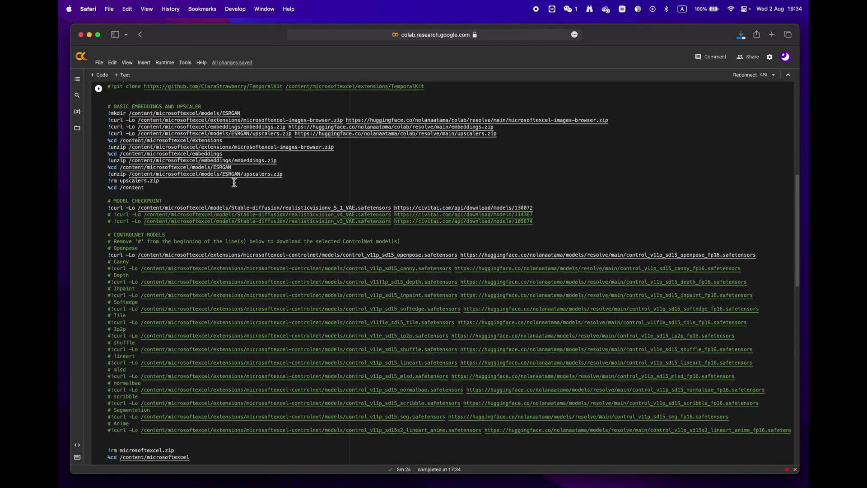
scroll(234, 183, "down", 6)
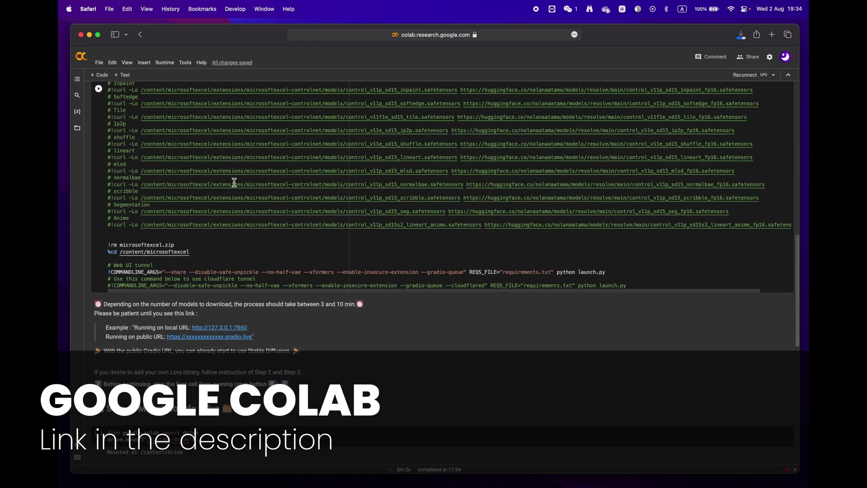
scroll(233, 184, "down", 4)
scroll(234, 183, "down", 3)
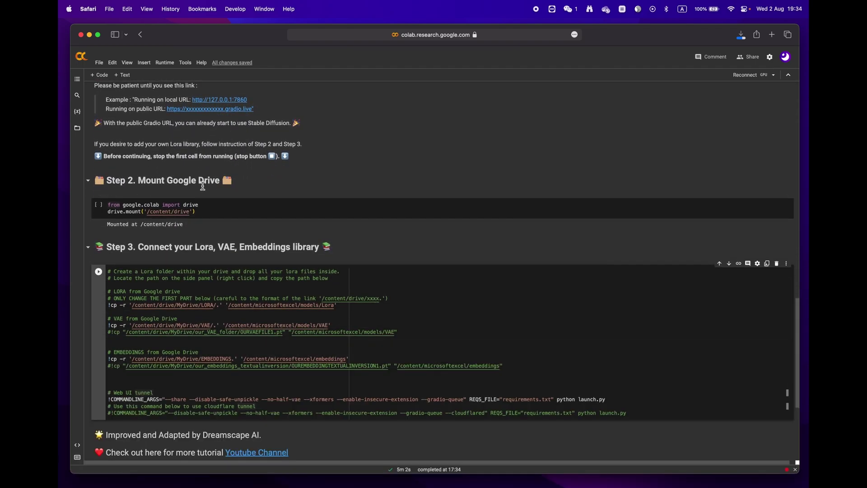
scroll(204, 191, "down", 2)
scroll(205, 191, "down", 3)
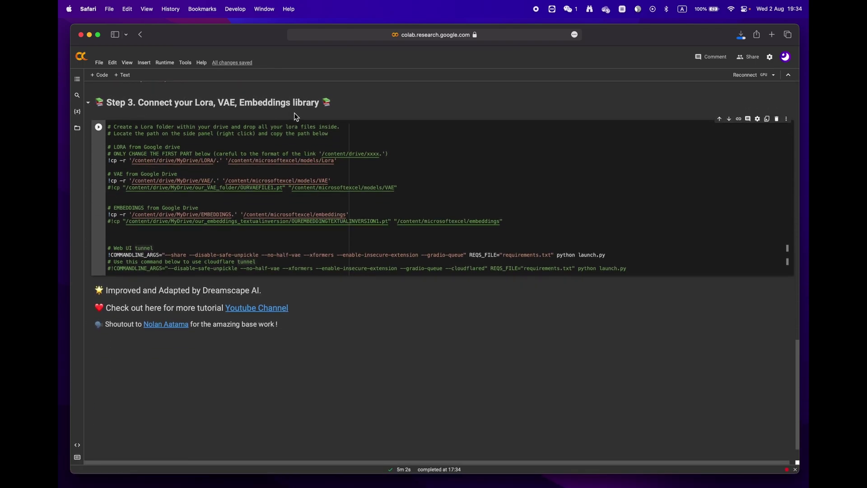
scroll(302, 114, "up", 3)
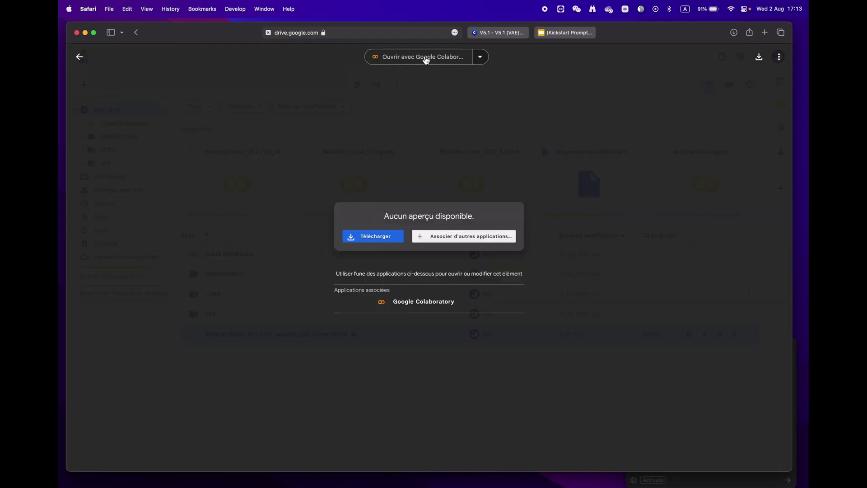
- Open the notebook in Colab and run the Step 1 Stable Diffusion Setup cell
left_click(427, 60)
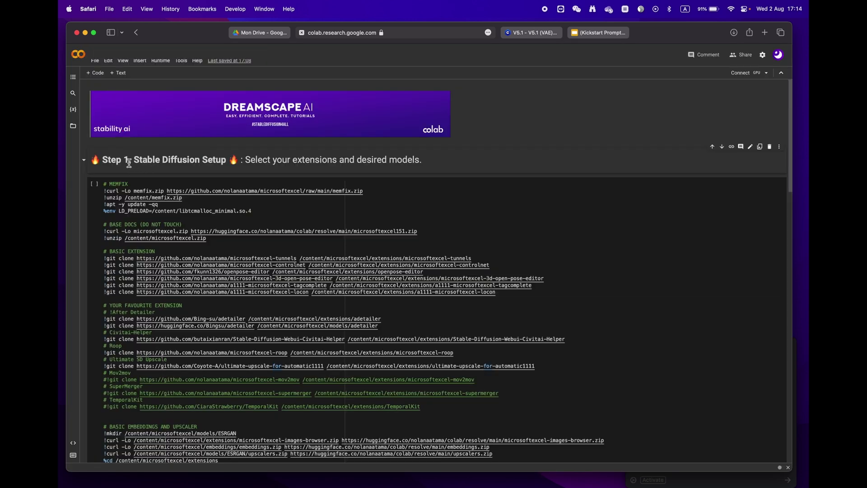
left_click_drag(104, 161, 210, 161)
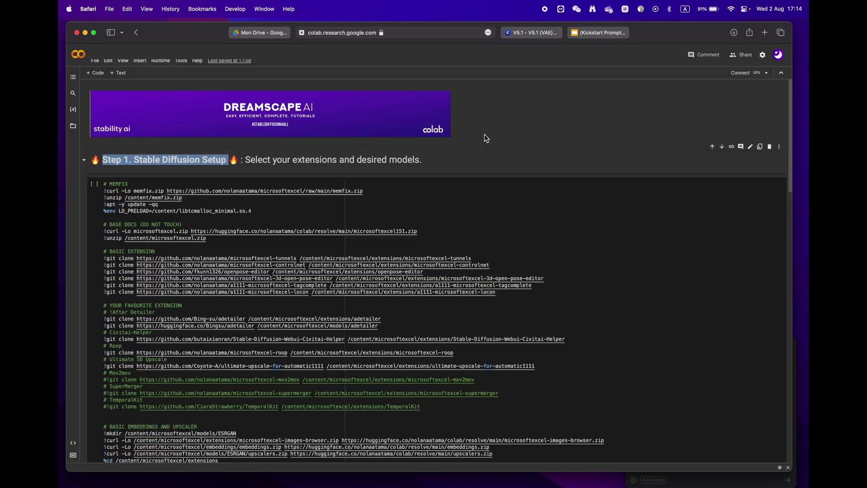
left_click(512, 124)
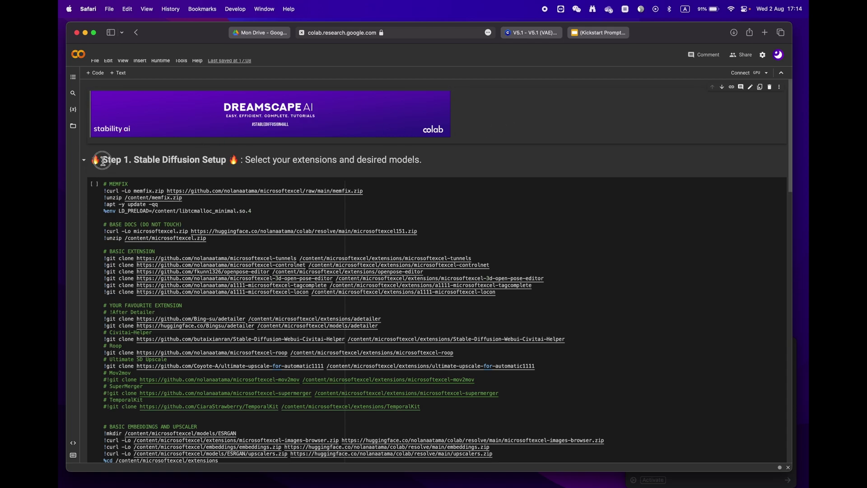
left_click_drag(103, 162, 243, 161)
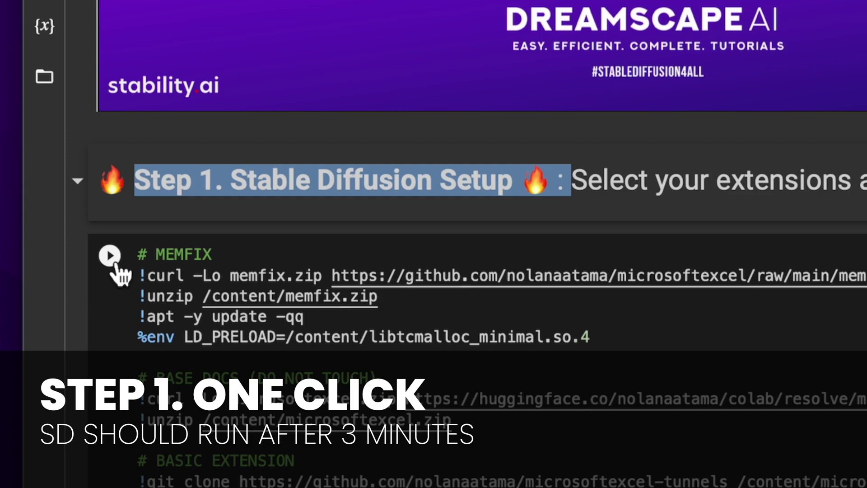
left_click(110, 257)
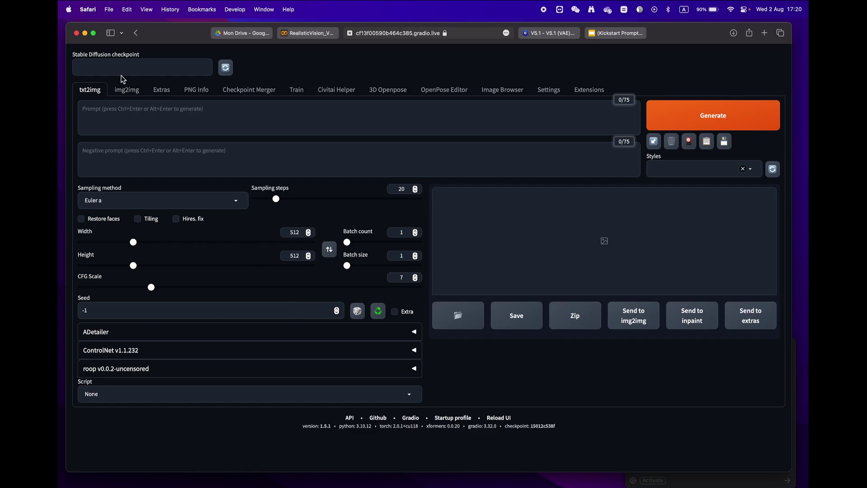
- Copy a Realistic Vision V5.1 sample image's generation data from Civitai
left_click(174, 119)
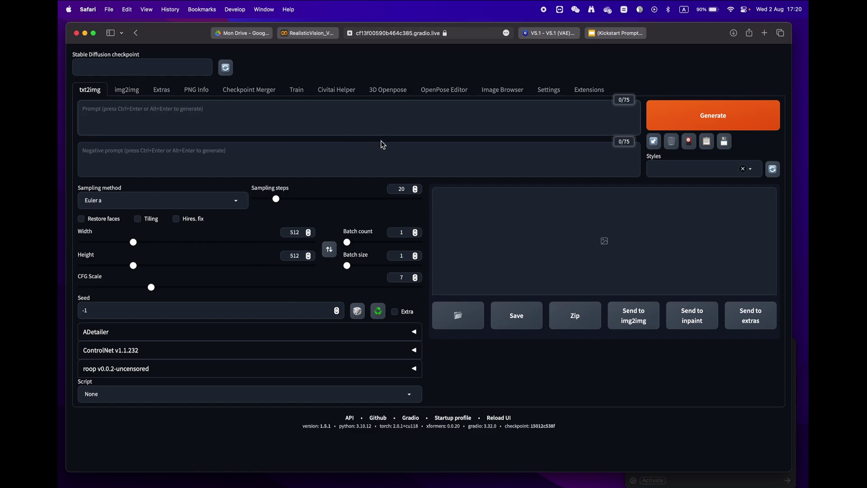
left_click(552, 36)
left_click(489, 235)
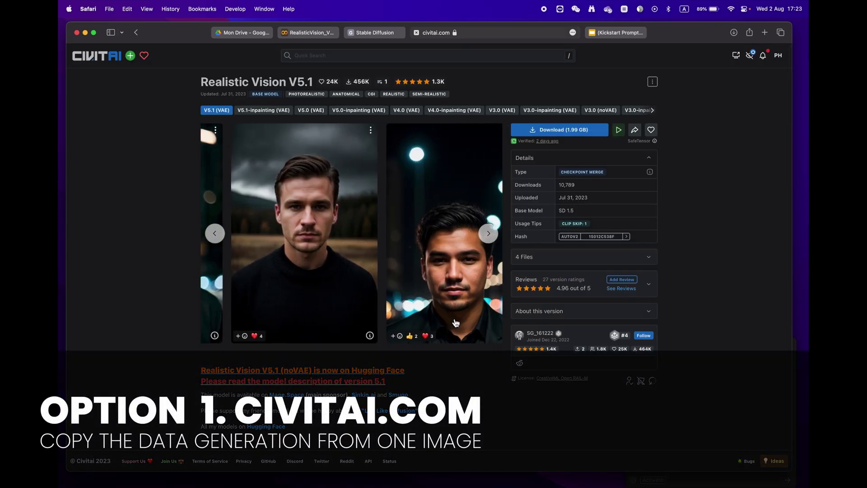
left_click(349, 336)
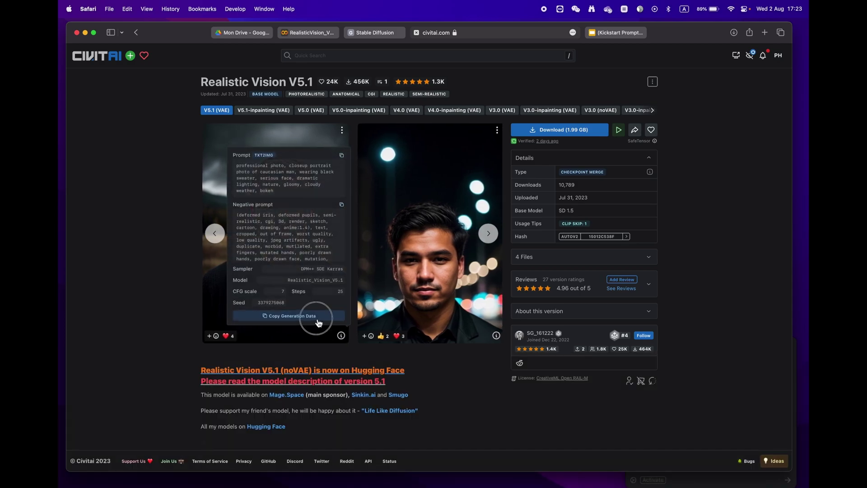
left_click(288, 316)
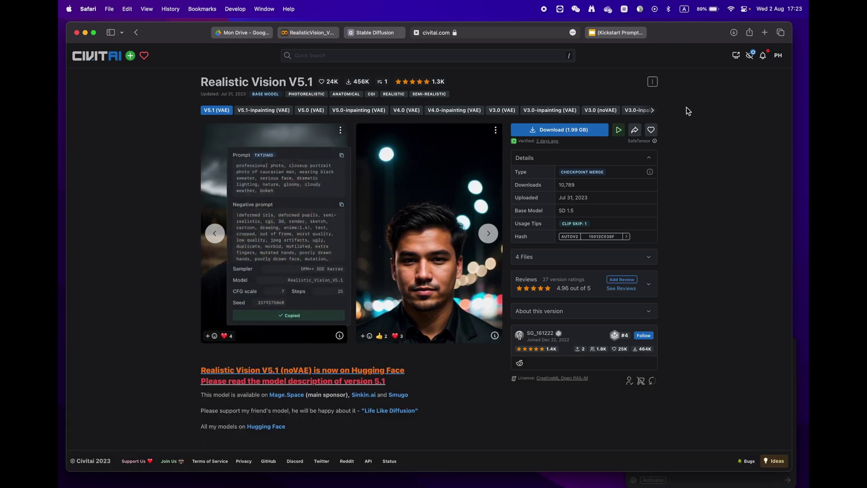
- Replace the txt2img prompt with the copied Realistic Vision generation data
left_click(375, 33)
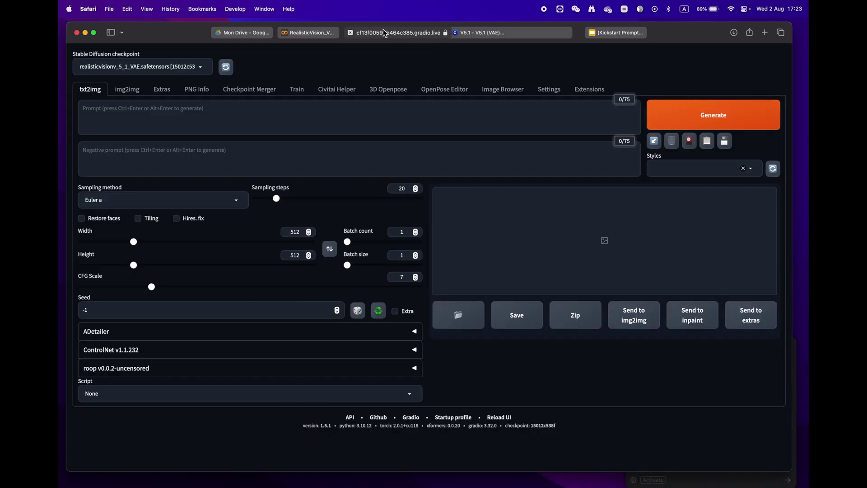
left_click(372, 115)
key("super+a")
key("super+v")
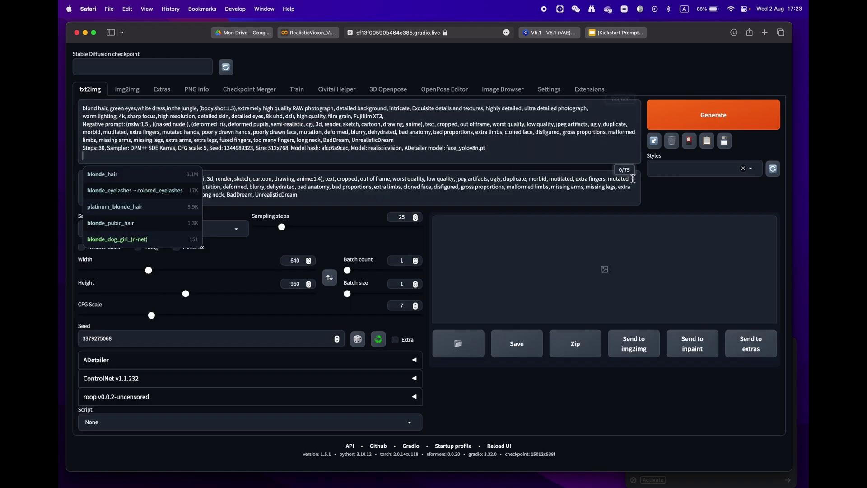
left_click(653, 141)
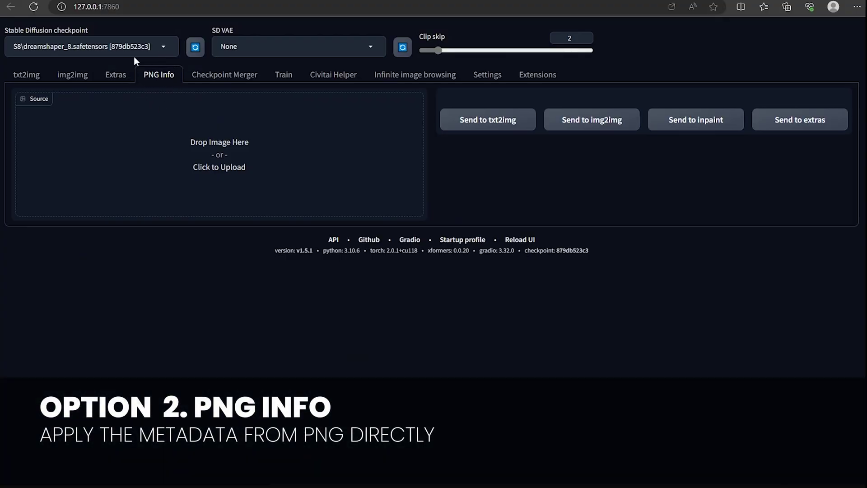
left_click(225, 144)
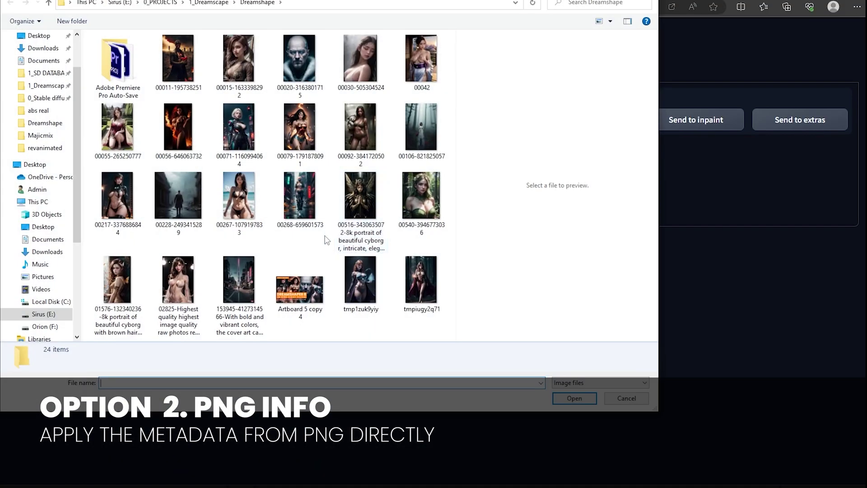
left_click(294, 57)
double_click(299, 59)
left_click(492, 280)
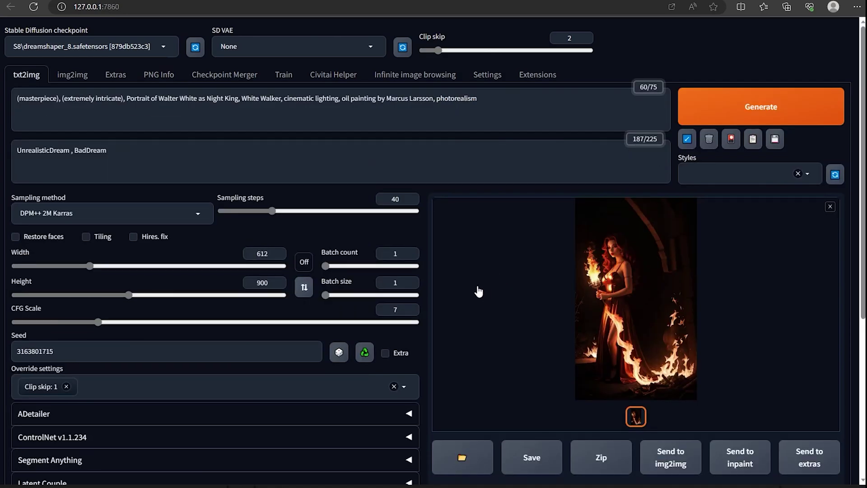
left_click(720, 132)
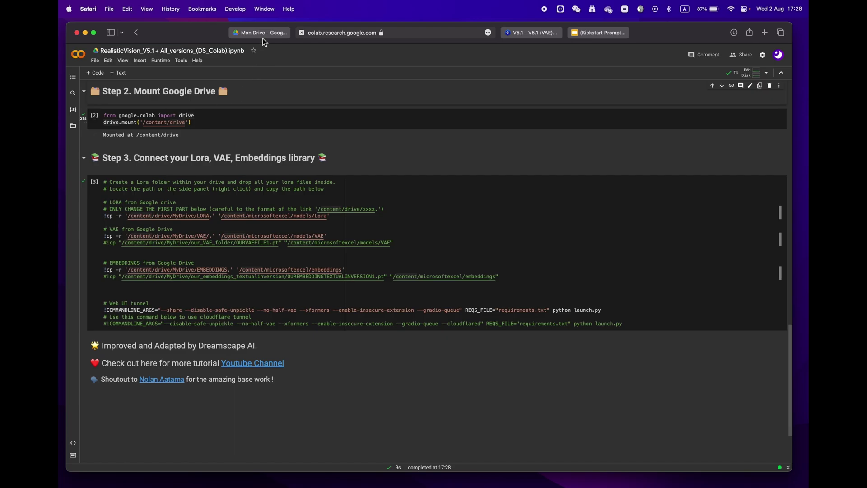
left_click(262, 32)
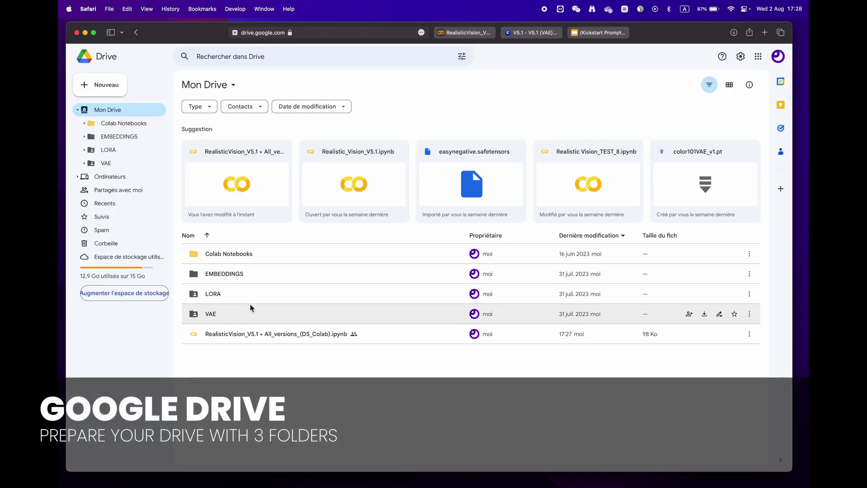
double_click(237, 294)
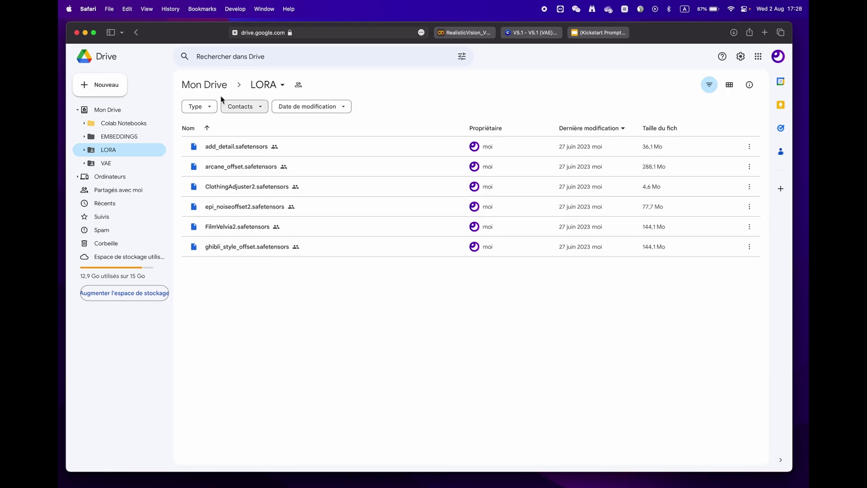
left_click(204, 84)
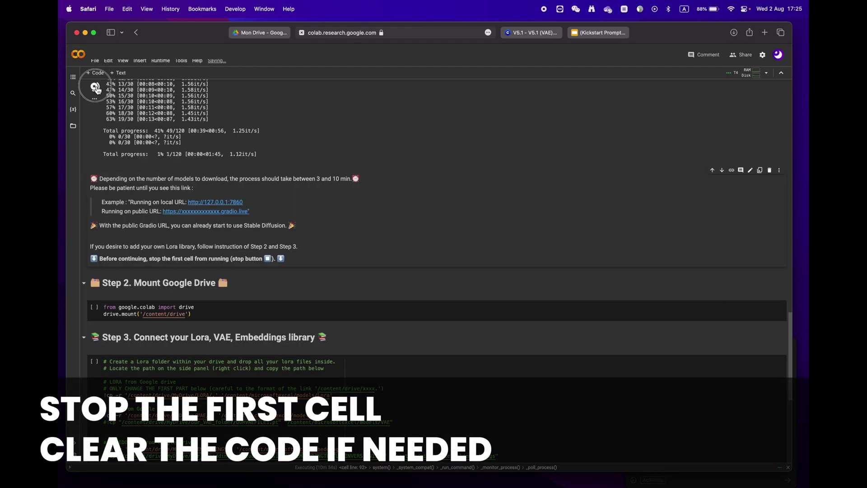
- Stop the setup cell, clear its output, and run the Google Drive mount cell
left_click(96, 86)
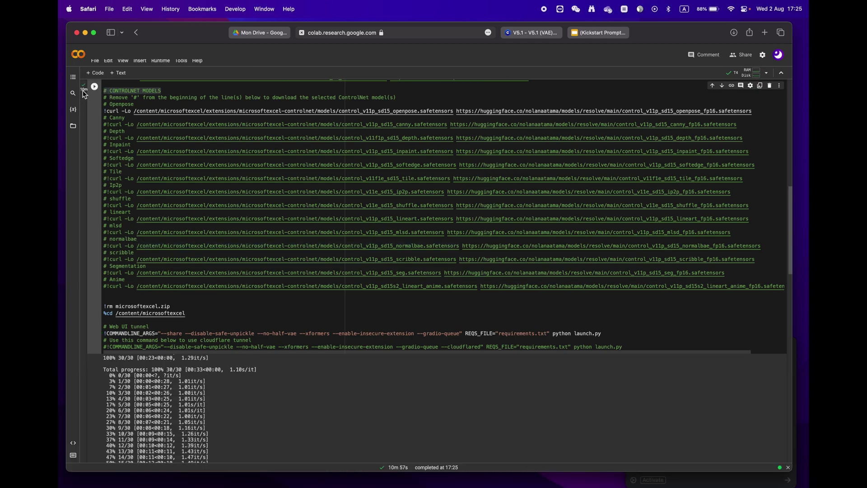
scroll(86, 89, "down", 5)
scroll(92, 170, "down", 5)
scroll(95, 193, "down", 2)
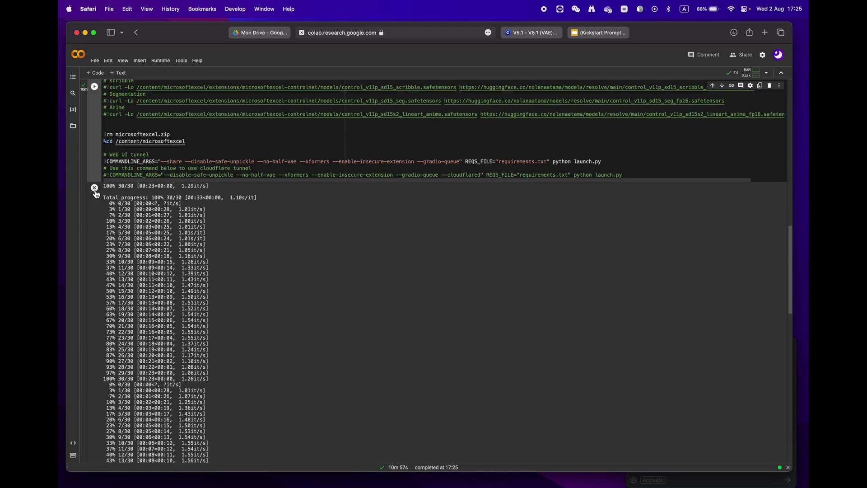
left_click(95, 188)
scroll(173, 308, "down", 5)
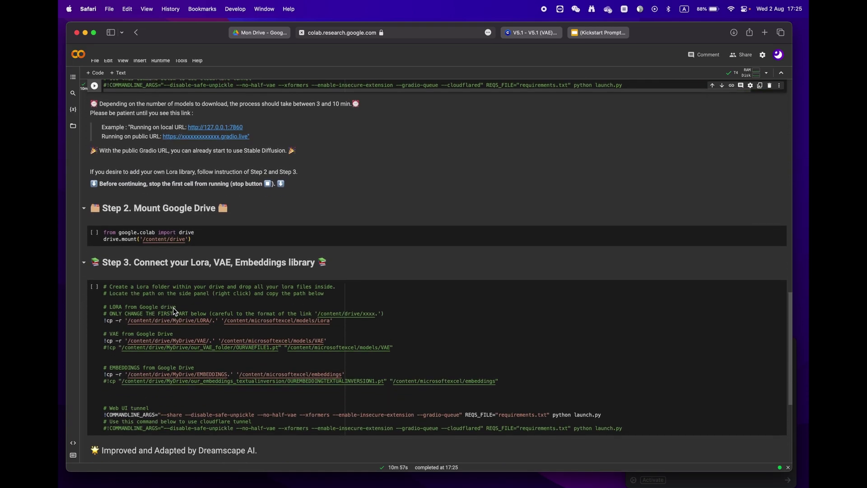
scroll(172, 308, "down", 3)
left_click(94, 202)
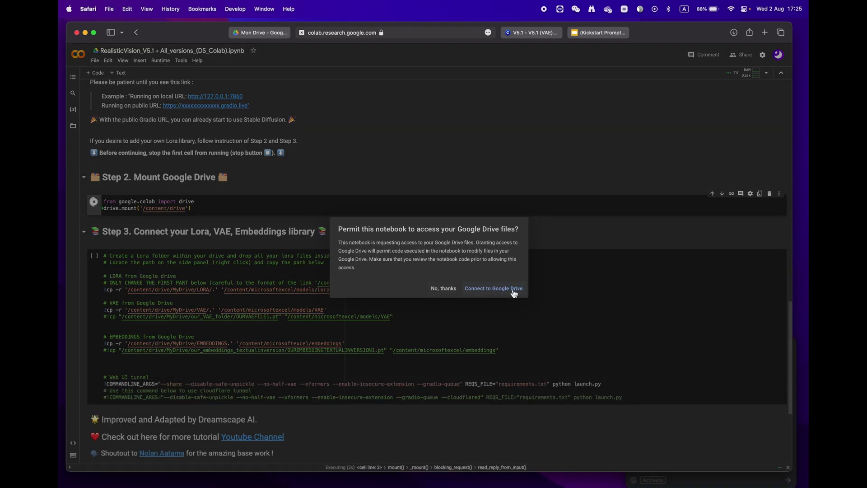
- Connect Google Drive and copy the MyDrive LORA folder path
left_click(493, 289)
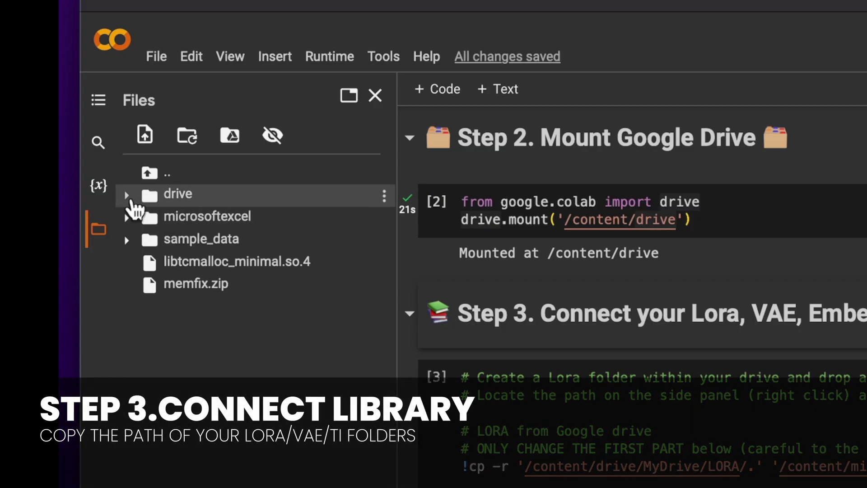
left_click(128, 195)
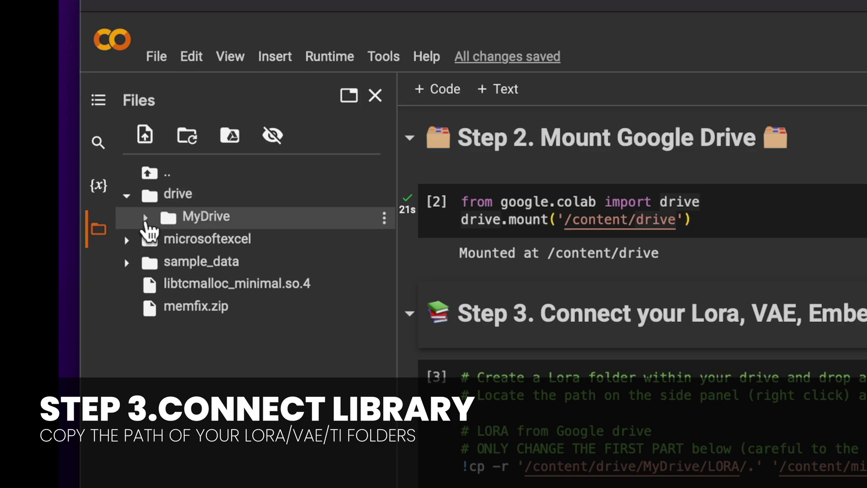
left_click(146, 217)
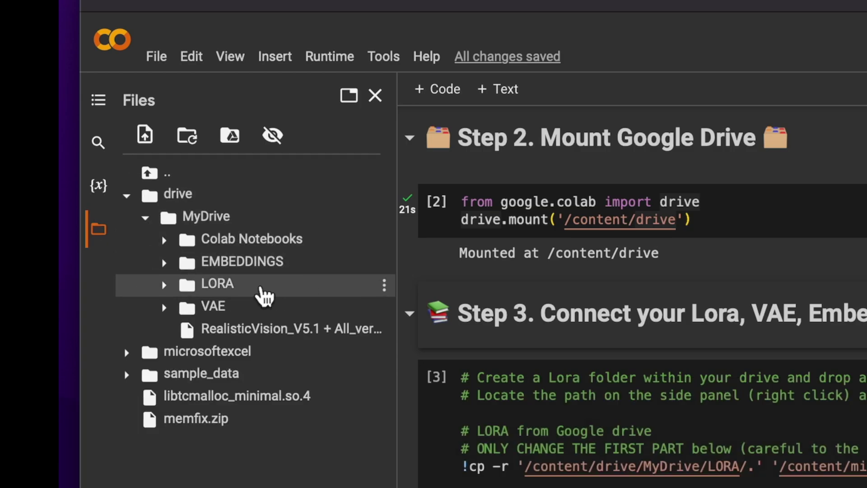
left_click(384, 285)
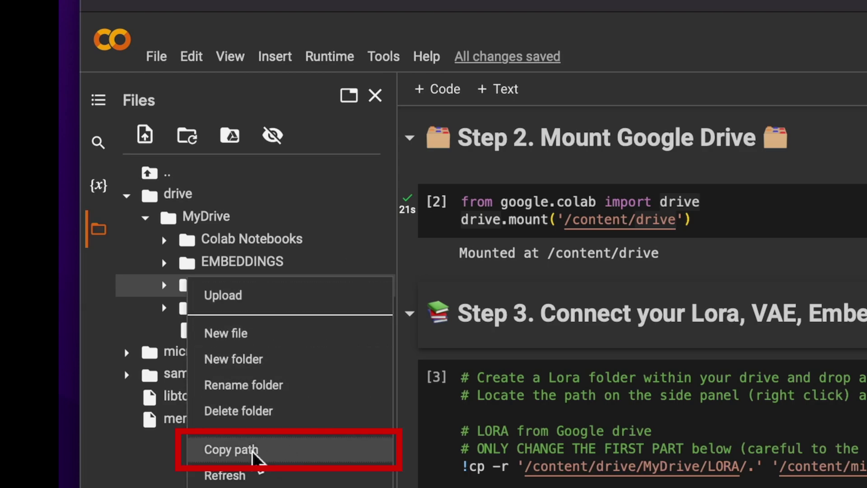
left_click(300, 458)
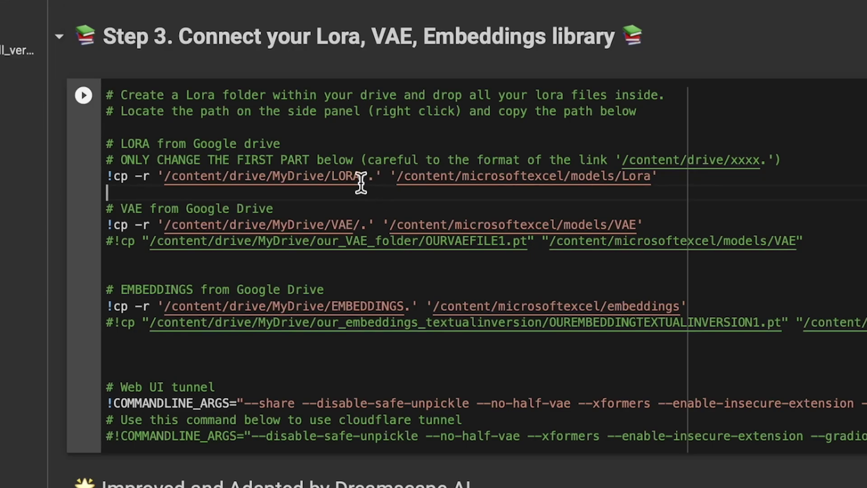
- Paste the LORA path into the copy line, check VAE and EMBEDDINGS paths, open the Gradio link
double_click(345, 175)
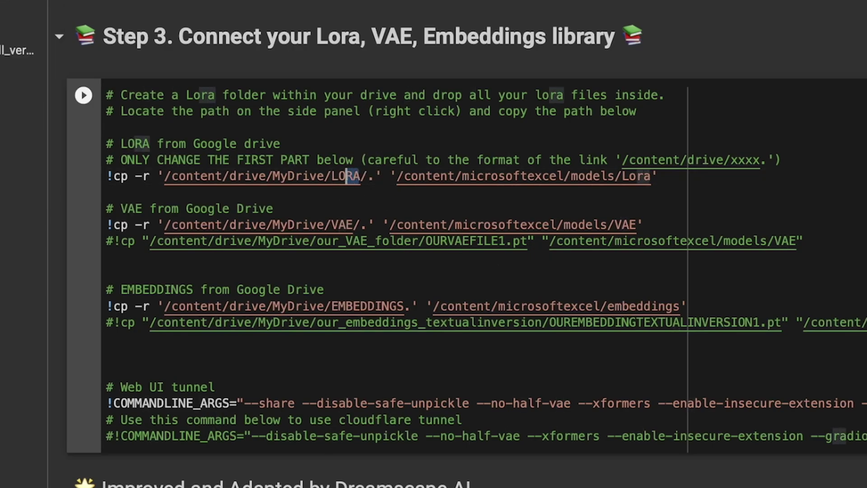
left_click_drag(364, 176, 310, 175)
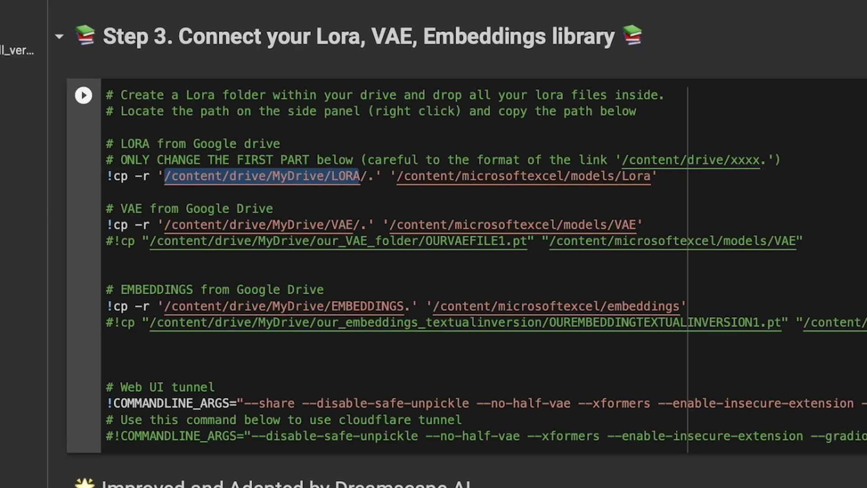
key("ctrl+v")
key("shift+Right")
key("shift+Right")
key("shift+Right")
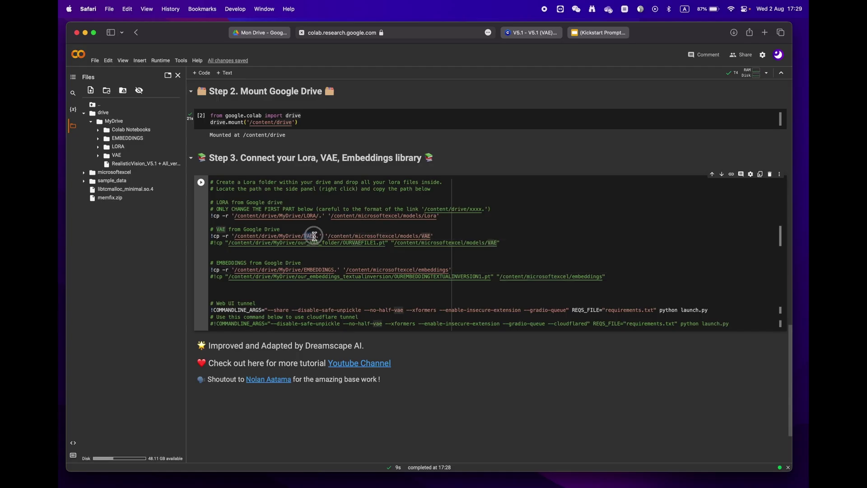
double_click(314, 236)
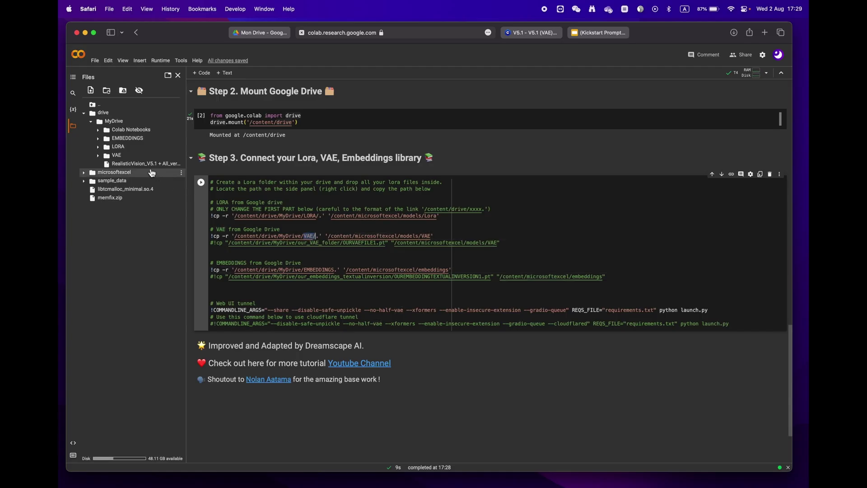
double_click(316, 271)
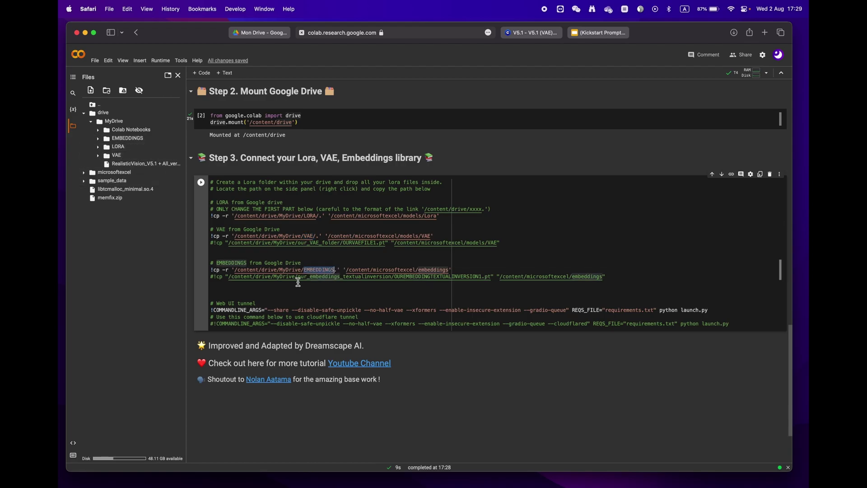
left_click(312, 303)
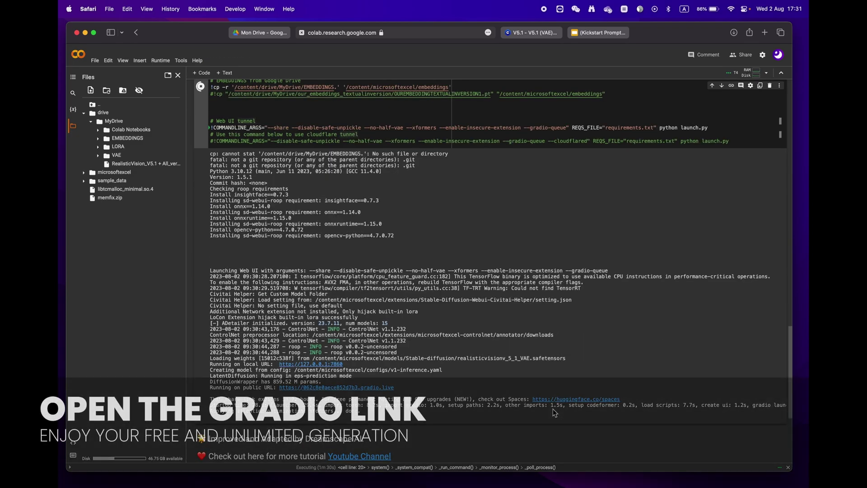
left_click(353, 389)
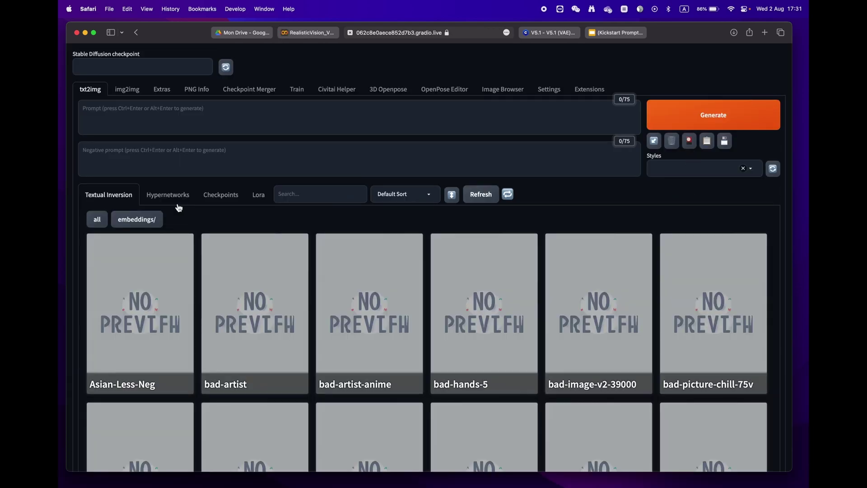
- Browse the Hypernetworks, Checkpoints and Lora tabs to reveal the Drive LoRA models
left_click(168, 195)
left_click(221, 194)
left_click(258, 195)
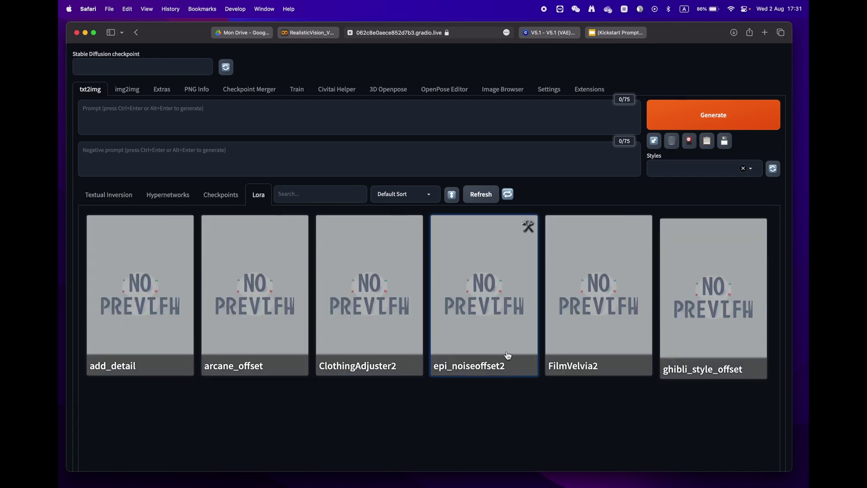